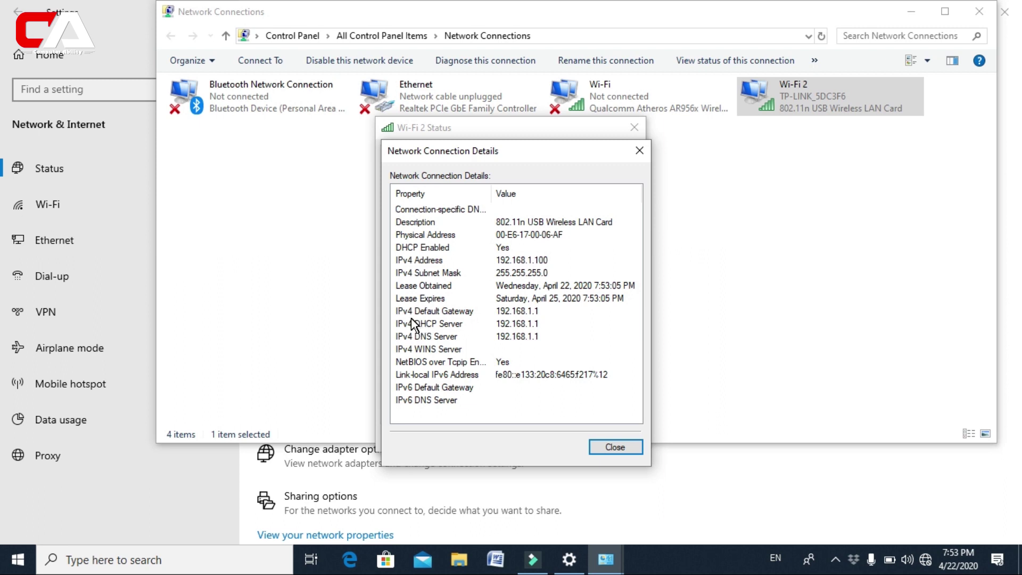
- Note the 192.168.1.1 default gateway, then close the Wi-Fi 2 details, status, Network Connections and Settings windows
click(412, 312)
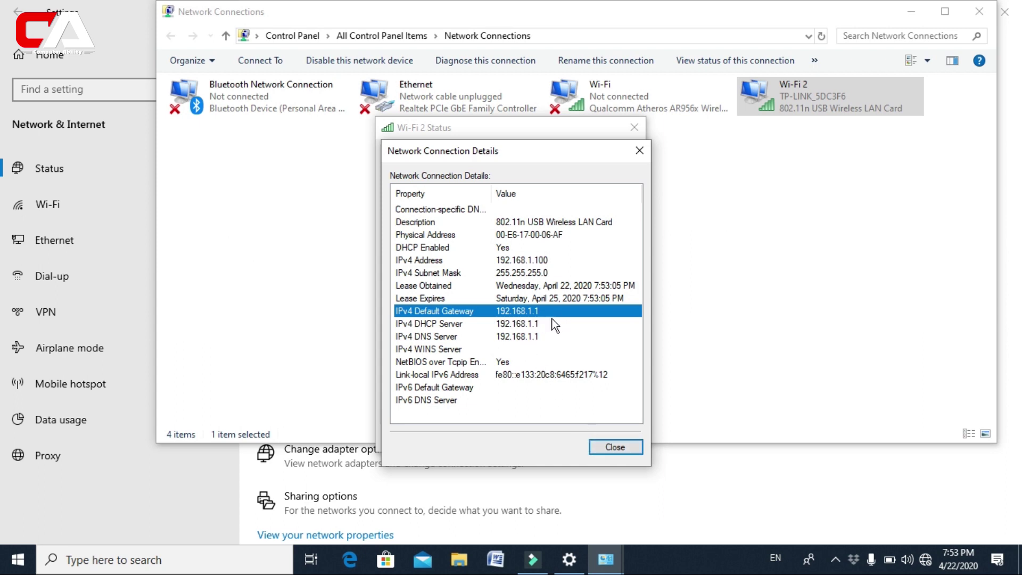
click(618, 449)
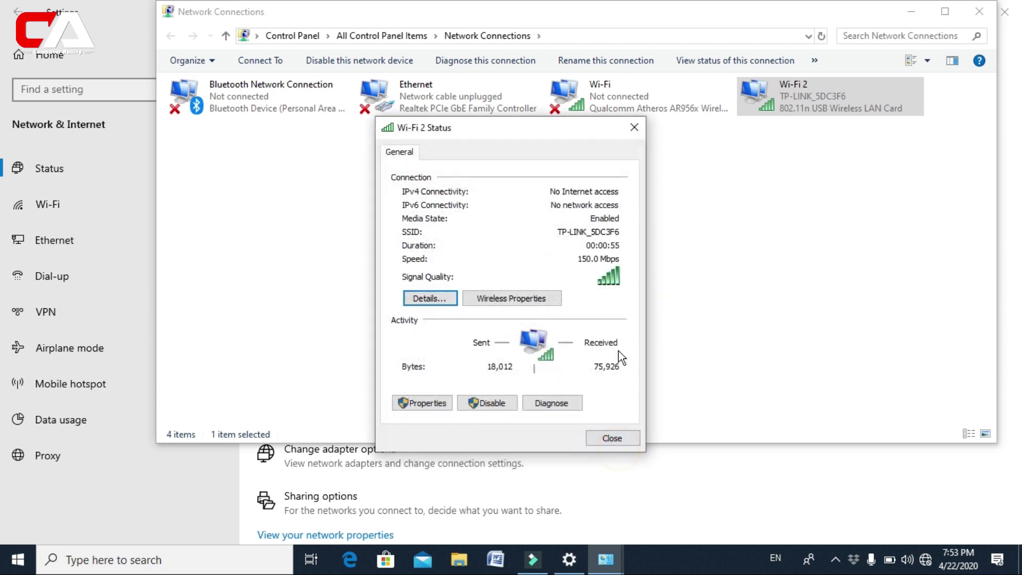
click(635, 128)
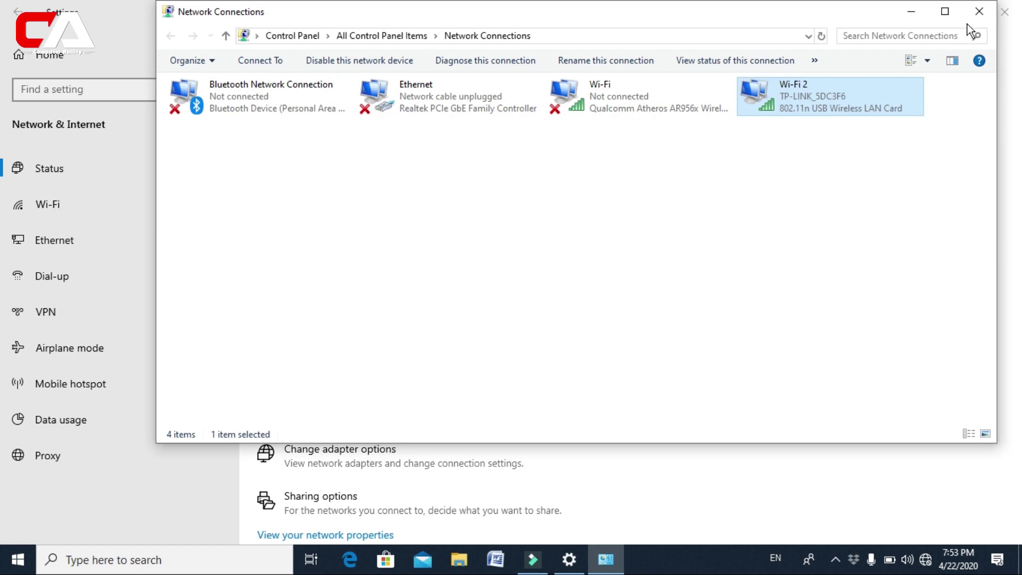
click(978, 11)
click(1005, 12)
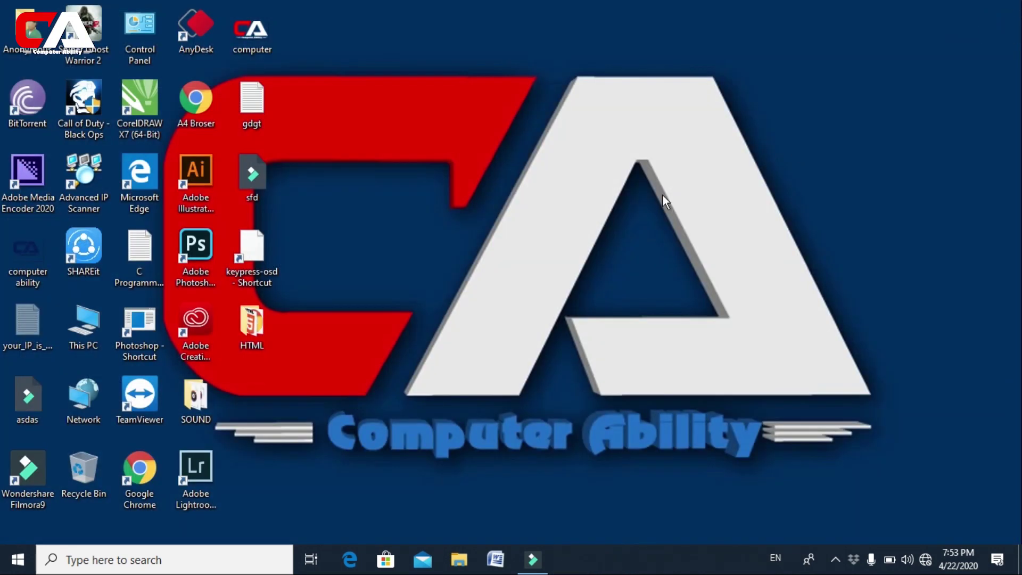
- Launch Google Chrome and go to the router address 192.168.1.1
double_click(155, 500)
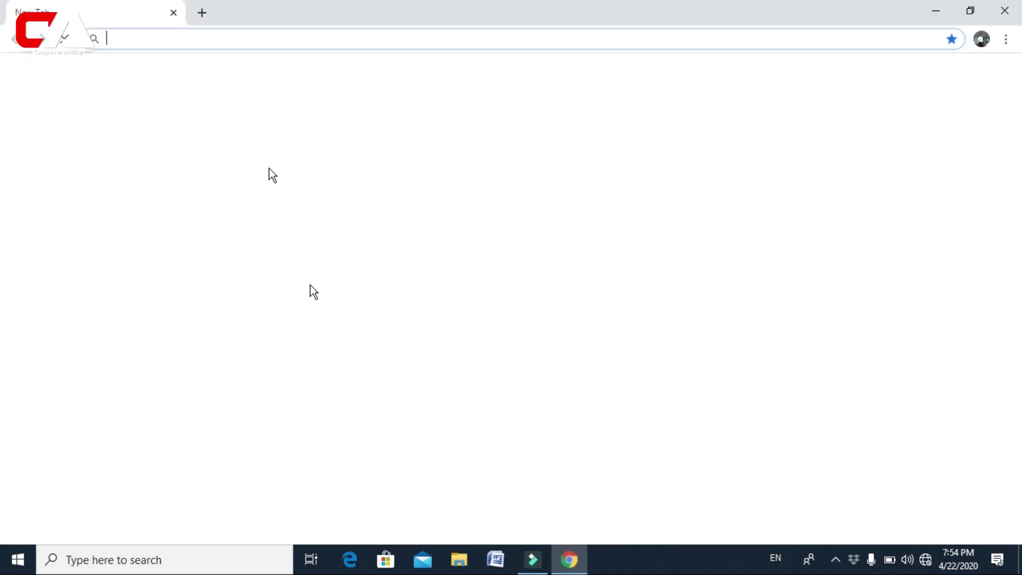
click(136, 41)
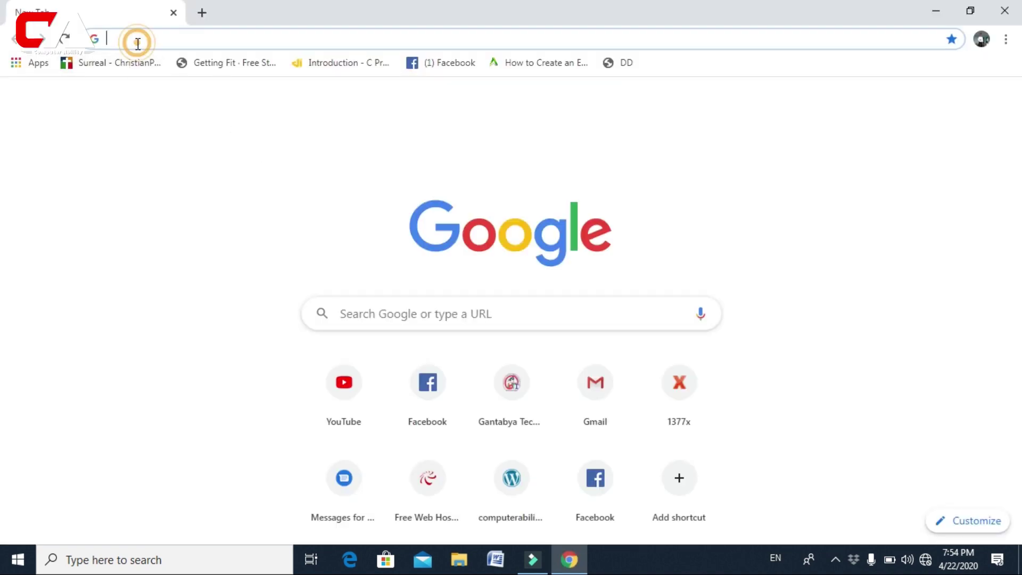
text(1)
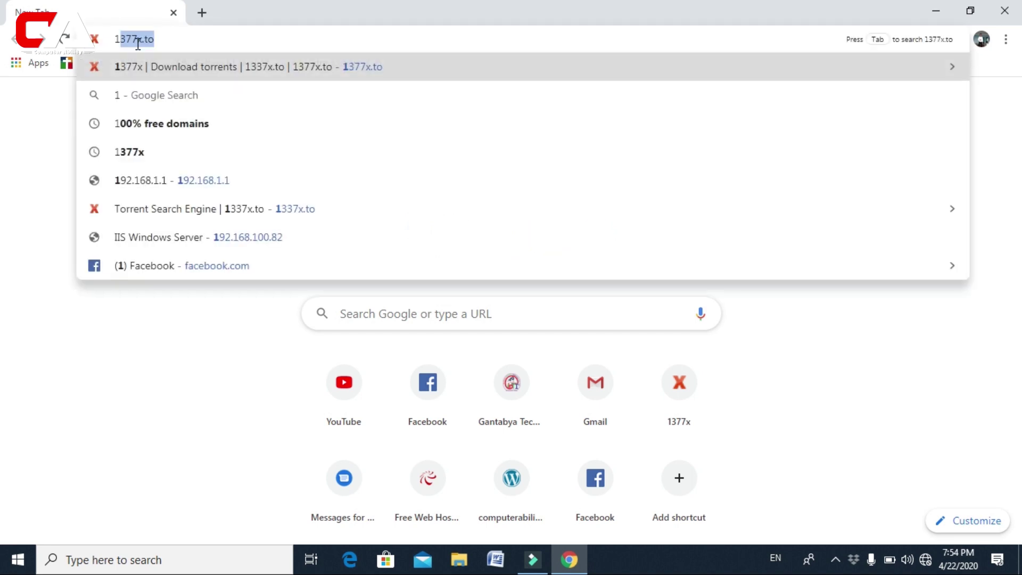
text(92.168)
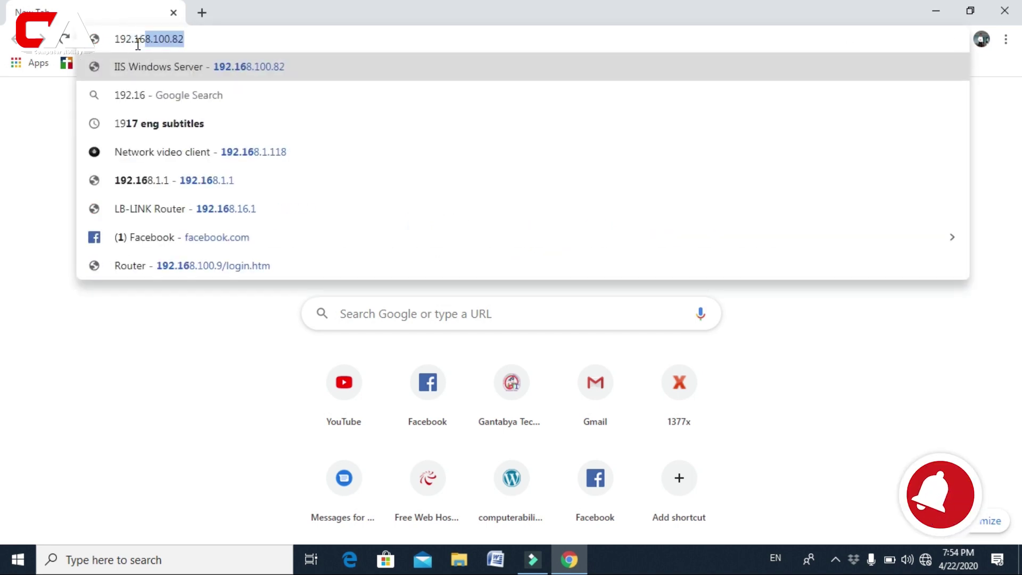
text(.1.1)
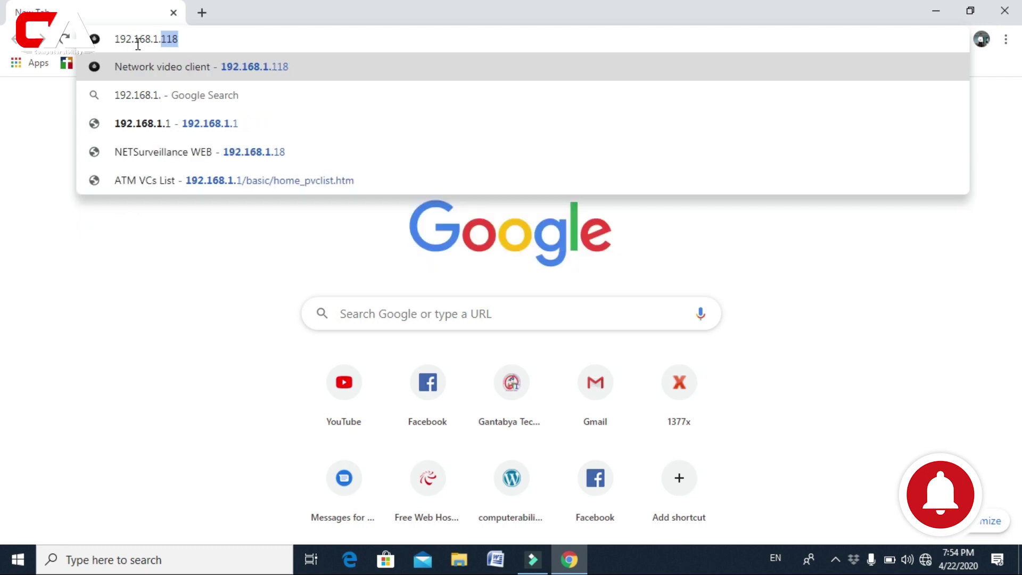
key(Return)
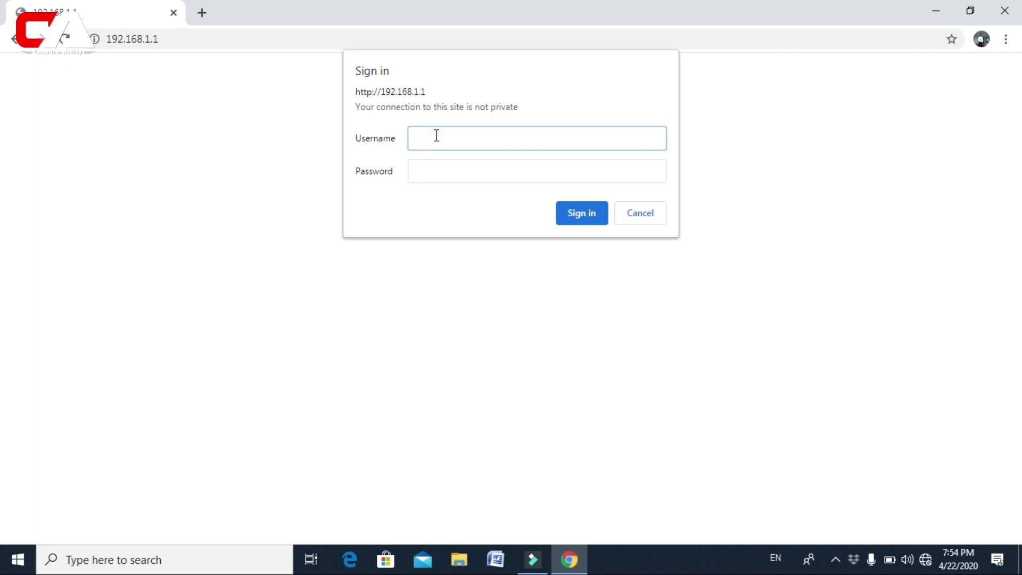
- Sign in to the router with its admin username and password
text(admin)
click(431, 161)
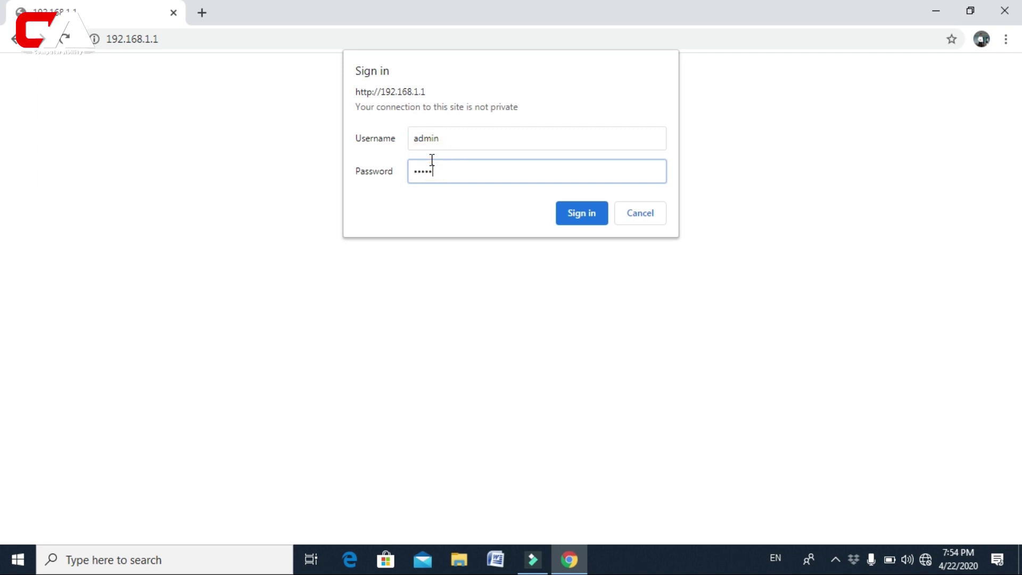
click(582, 212)
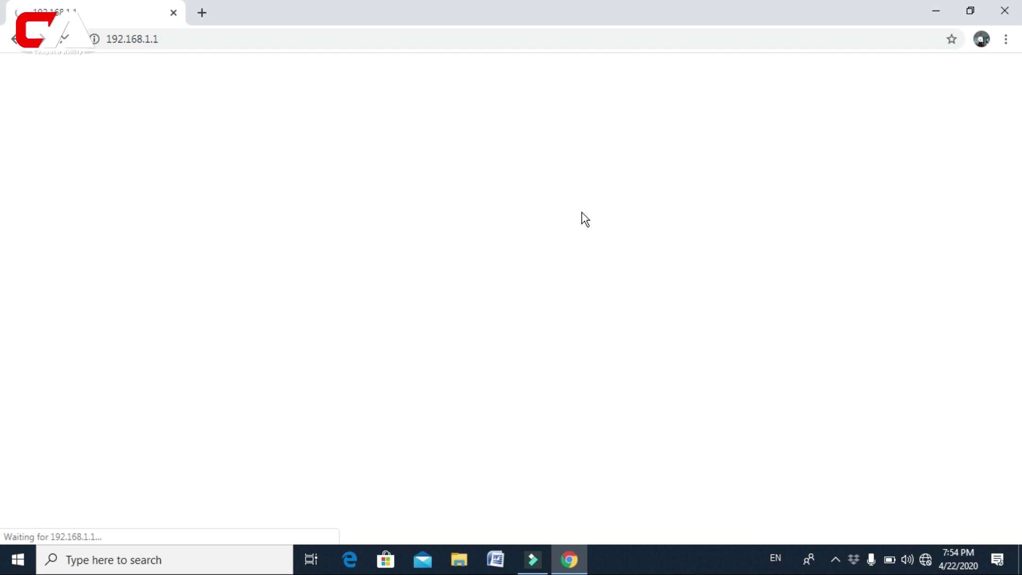
- Dismiss the save-password offer, look over the Status page, and go to Interface Setup's Internet page
click(950, 61)
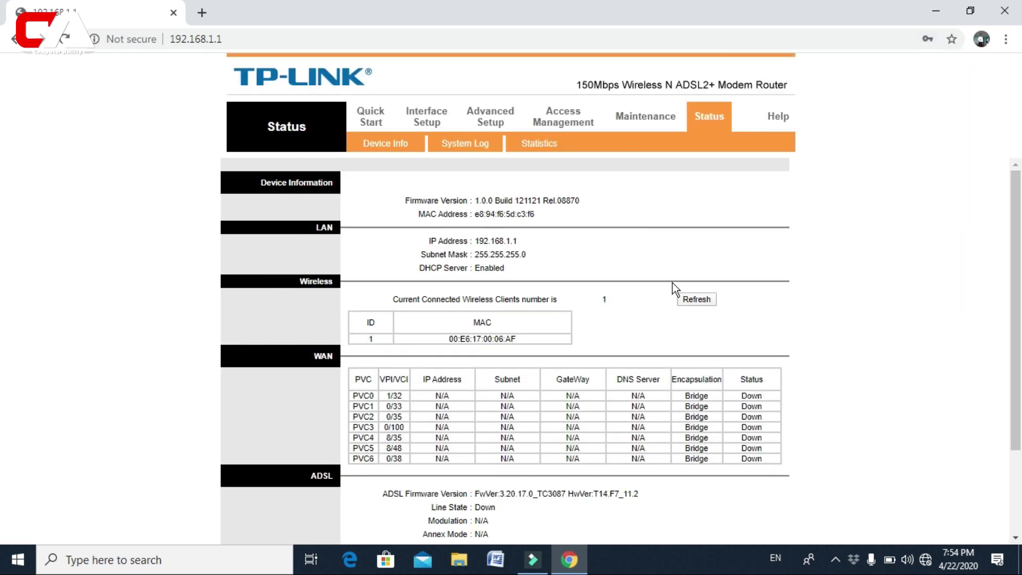
scroll(672, 283, down, 3)
scroll(674, 285, up, 3)
scroll(508, 291, down, 3)
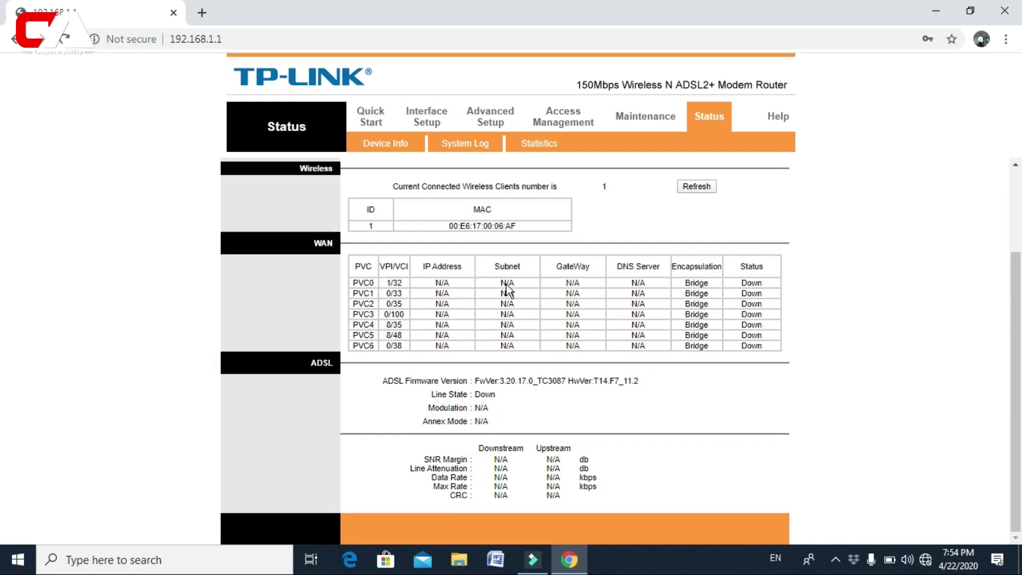
click(429, 122)
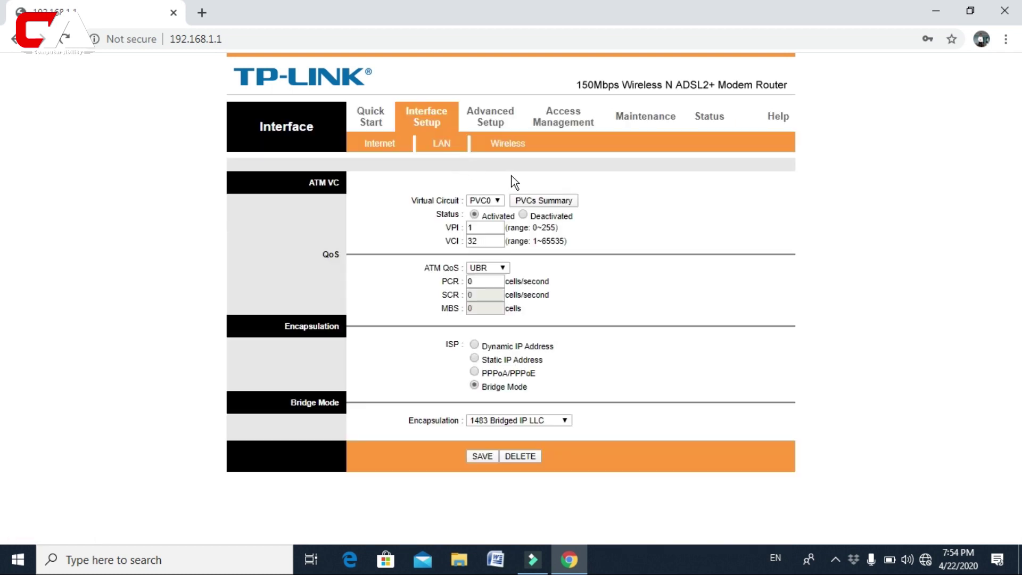
- On the LAN page, set DHCP to Disabled and save
click(453, 151)
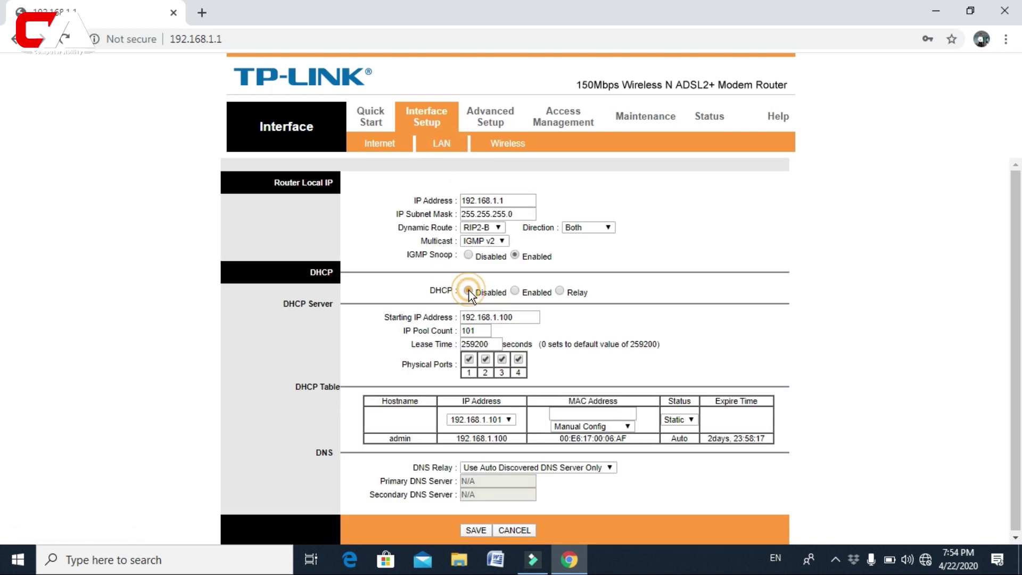
click(469, 290)
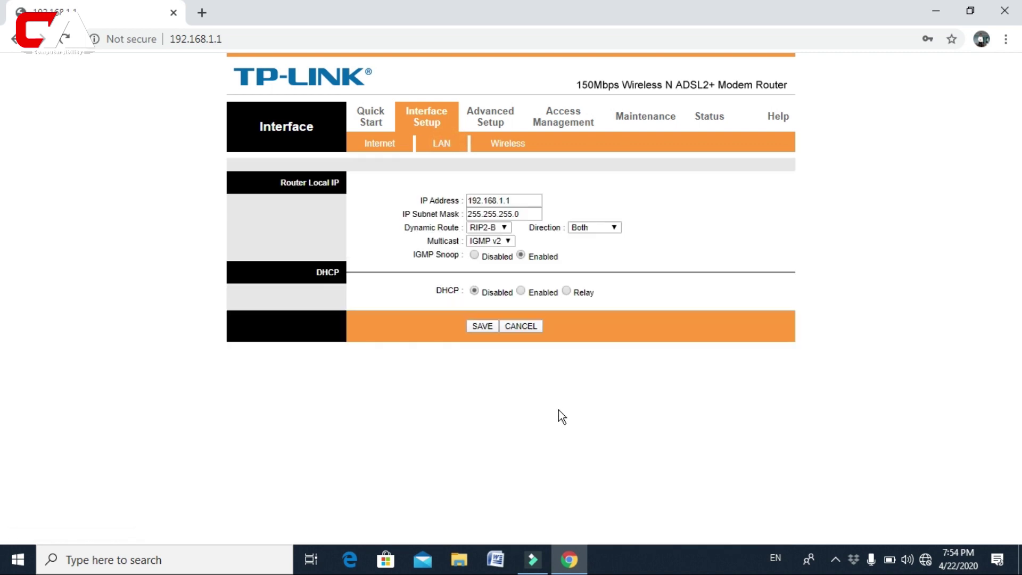
click(475, 331)
- Disconnect from TP-LINK_5DC3F6 in the Wi-Fi flyout and reconnect to it
click(927, 566)
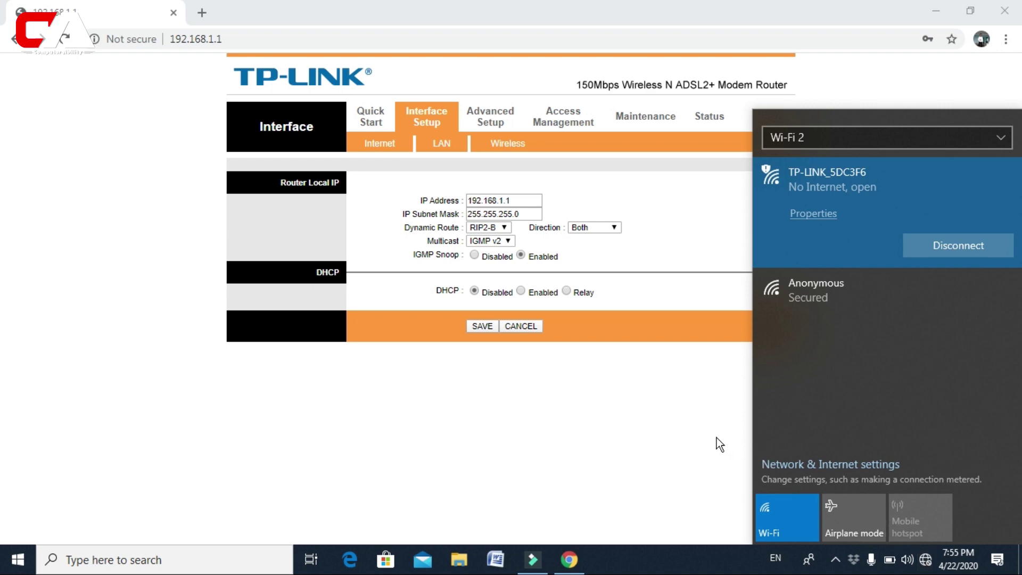
click(660, 412)
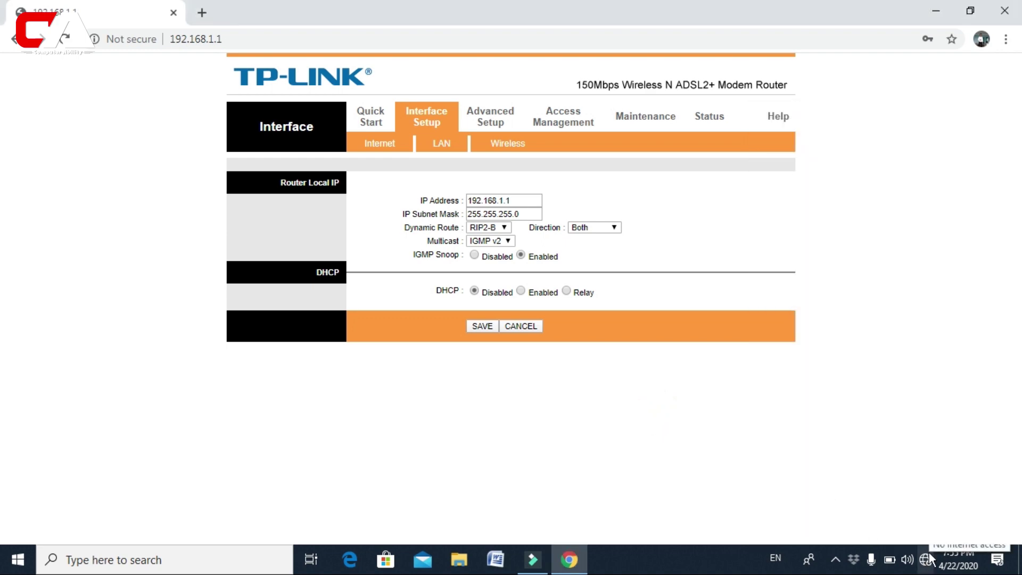
click(929, 559)
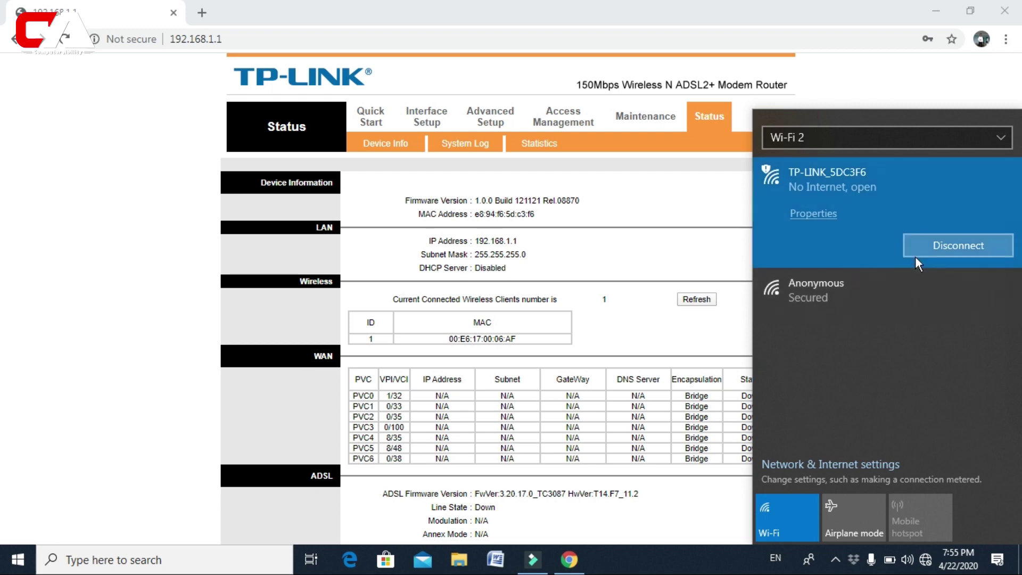
click(709, 252)
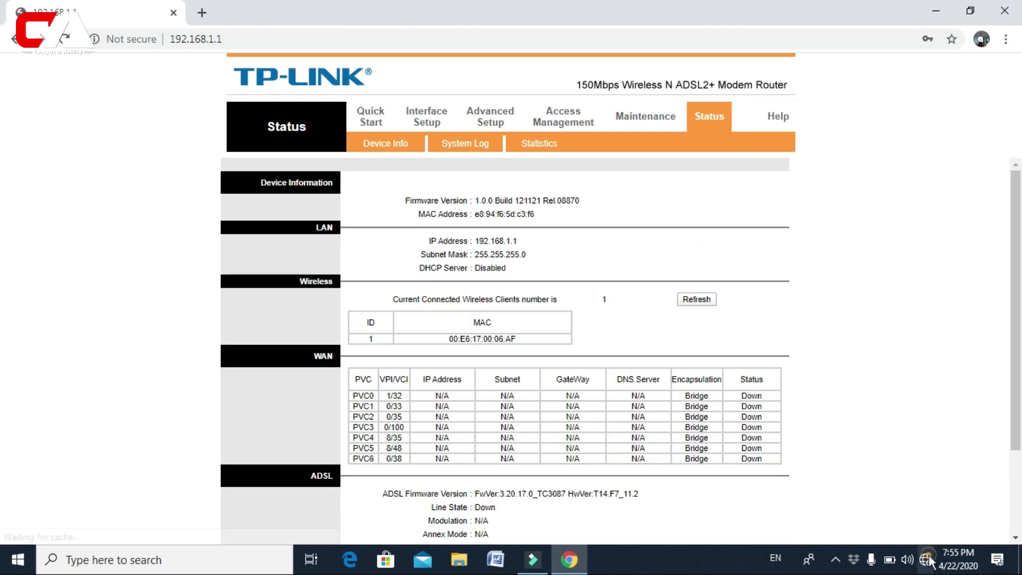
click(925, 559)
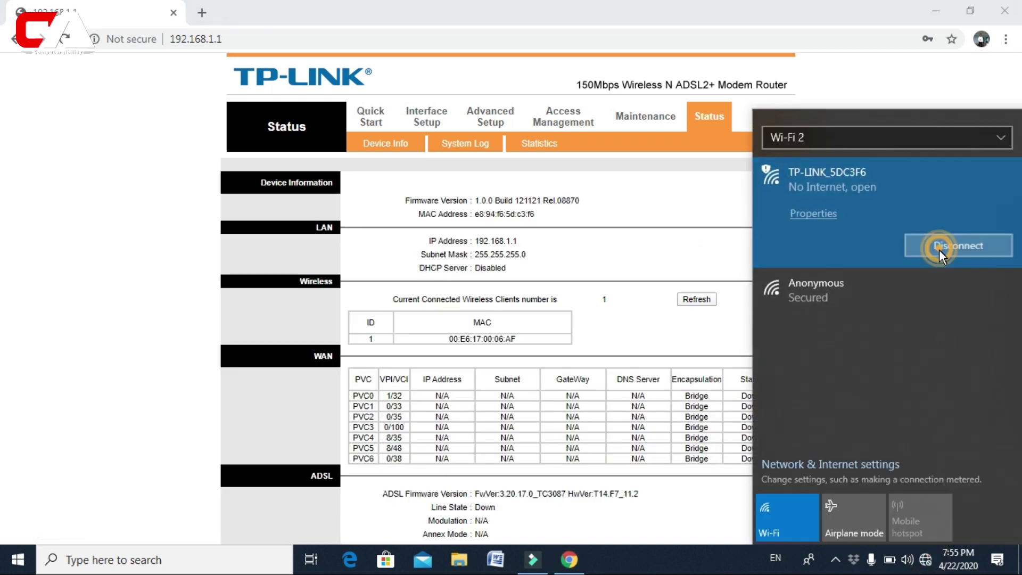
click(939, 249)
click(933, 283)
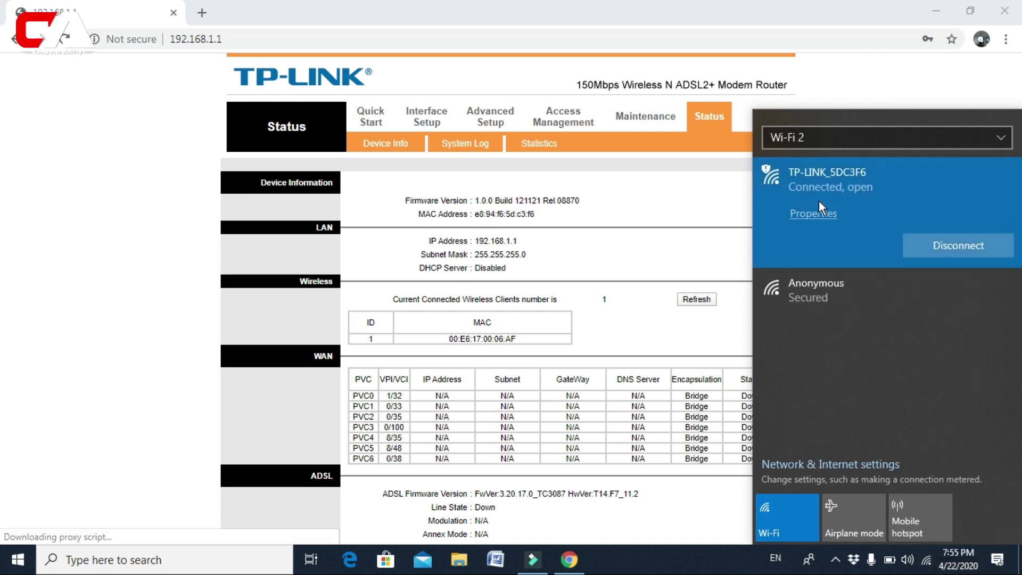
- Load google.com in a new tab to test browsing, then return to the 192.168.1.1 tab
click(196, 15)
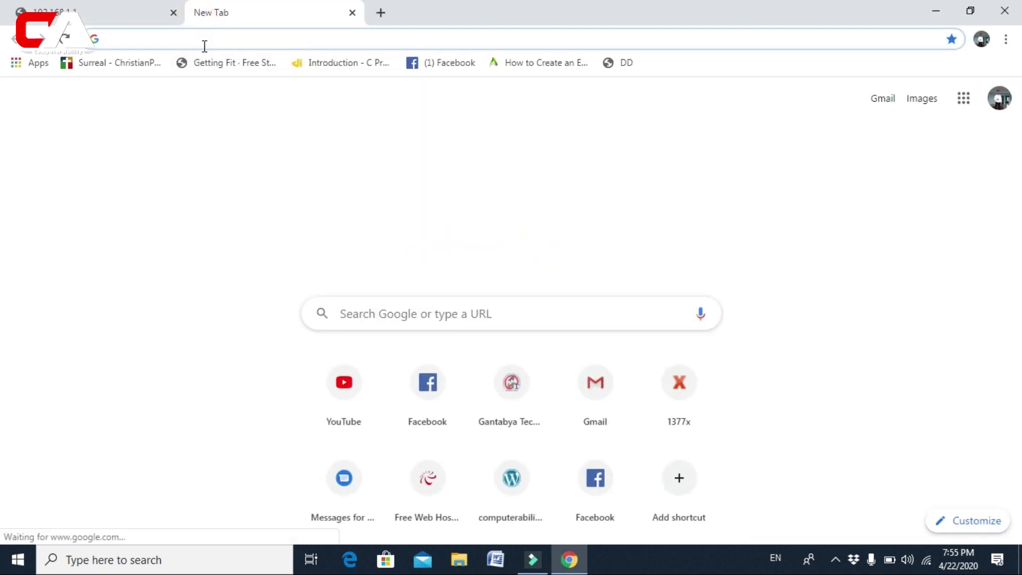
text(google.c)
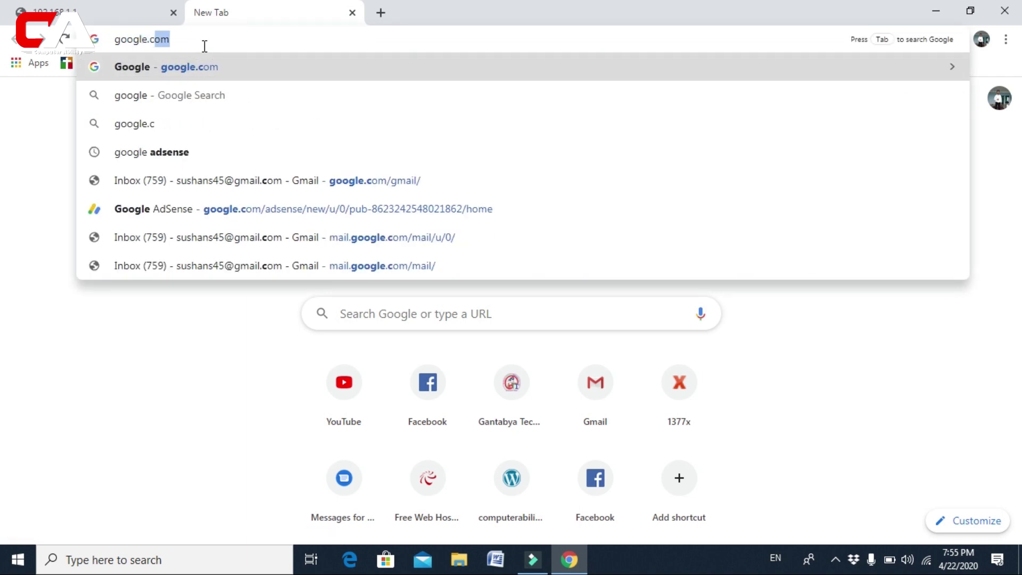
key(Return)
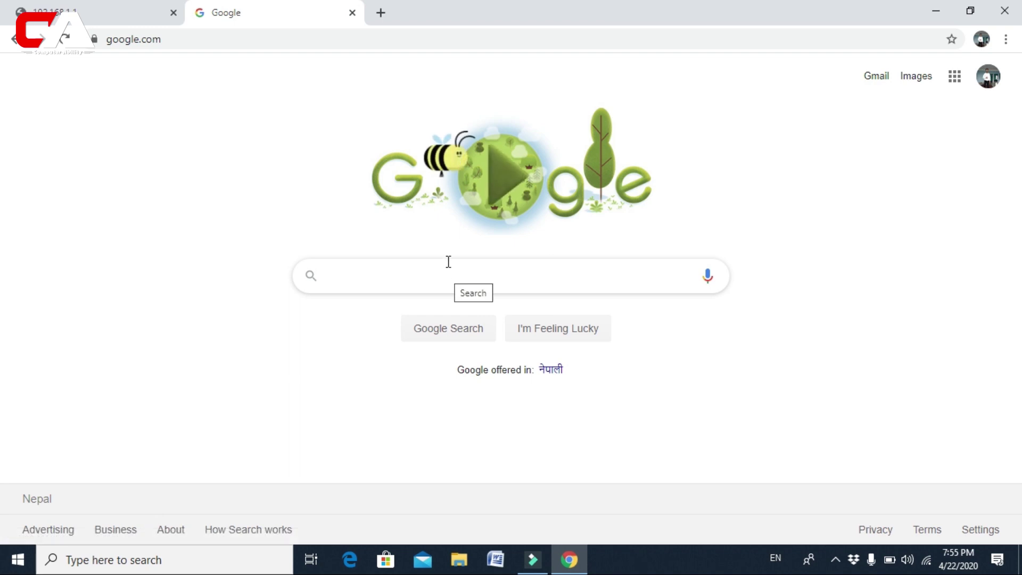
click(149, 8)
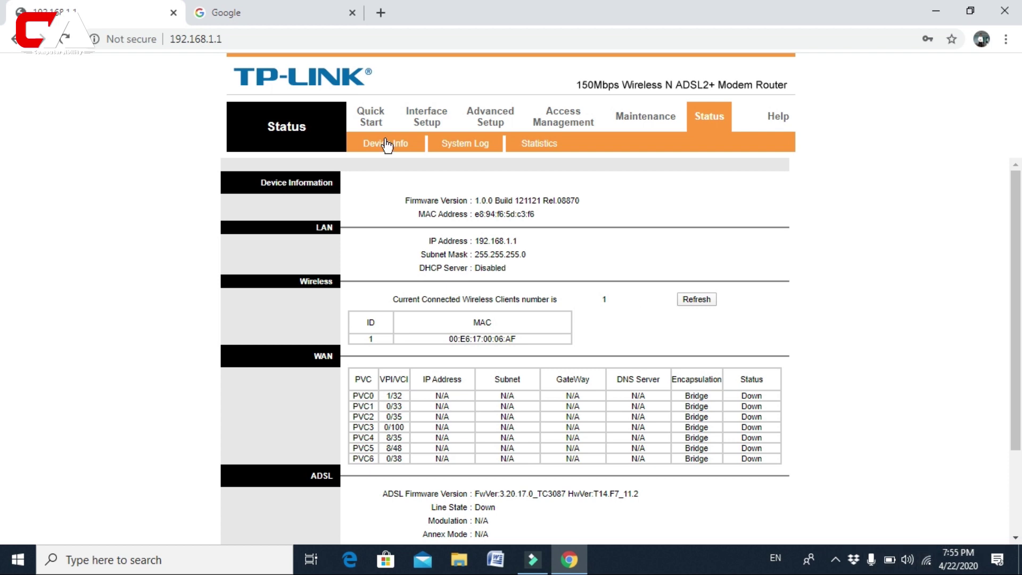
- On the Interface Setup Wireless page, set Use WPS to No
click(432, 118)
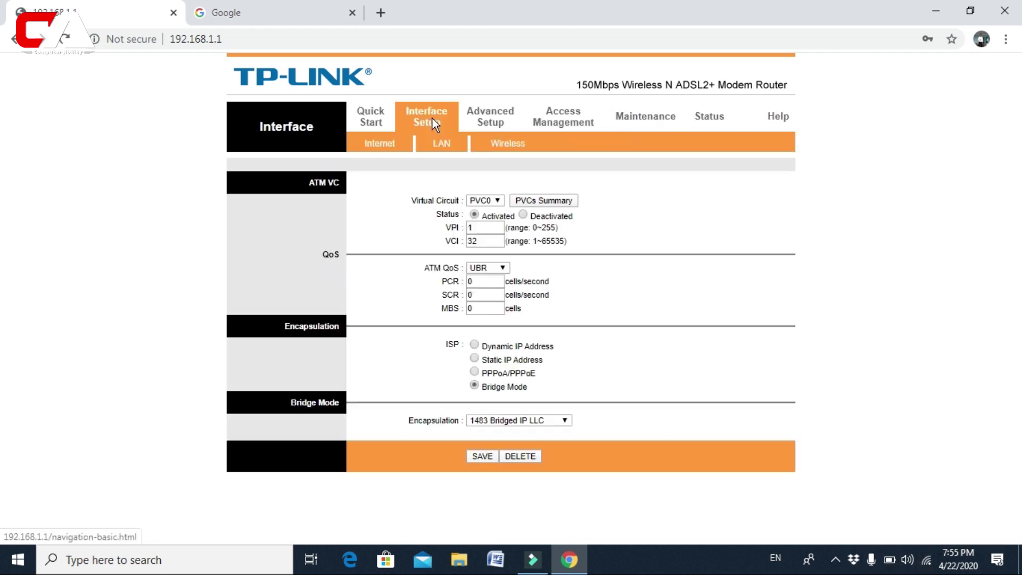
click(507, 149)
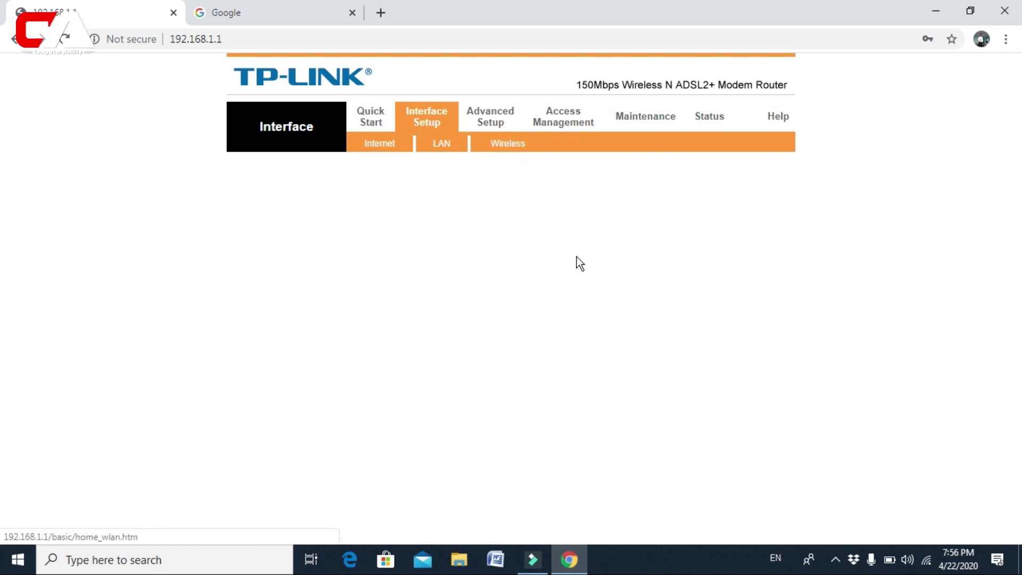
scroll(577, 263, down, 3)
scroll(580, 267, down, 2)
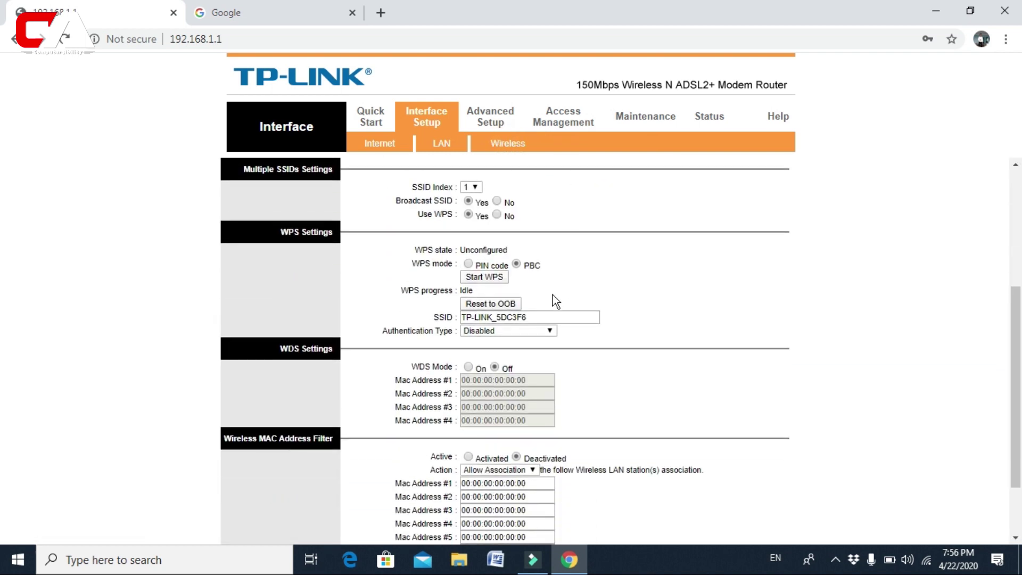
scroll(530, 324, up, 2)
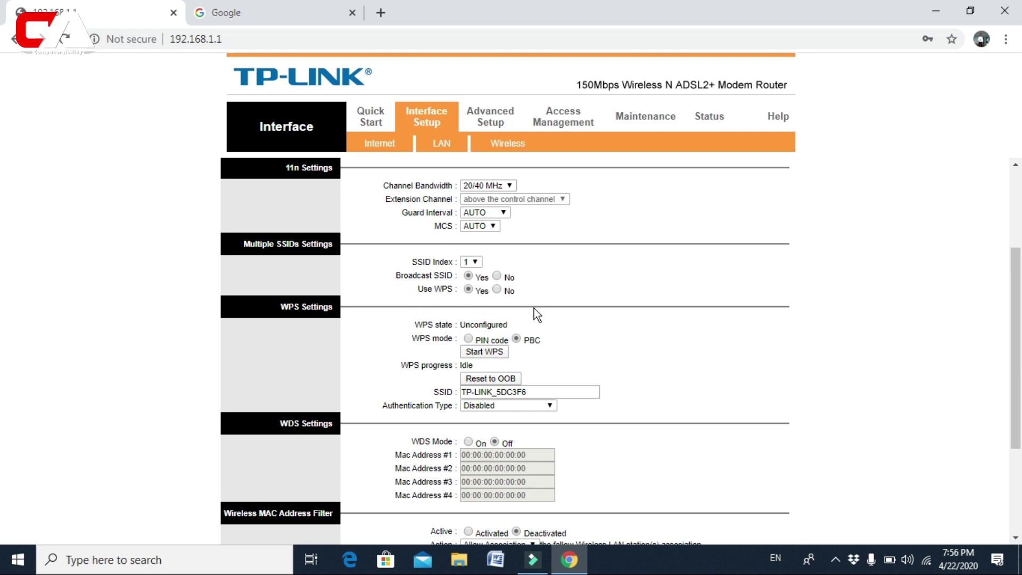
click(497, 290)
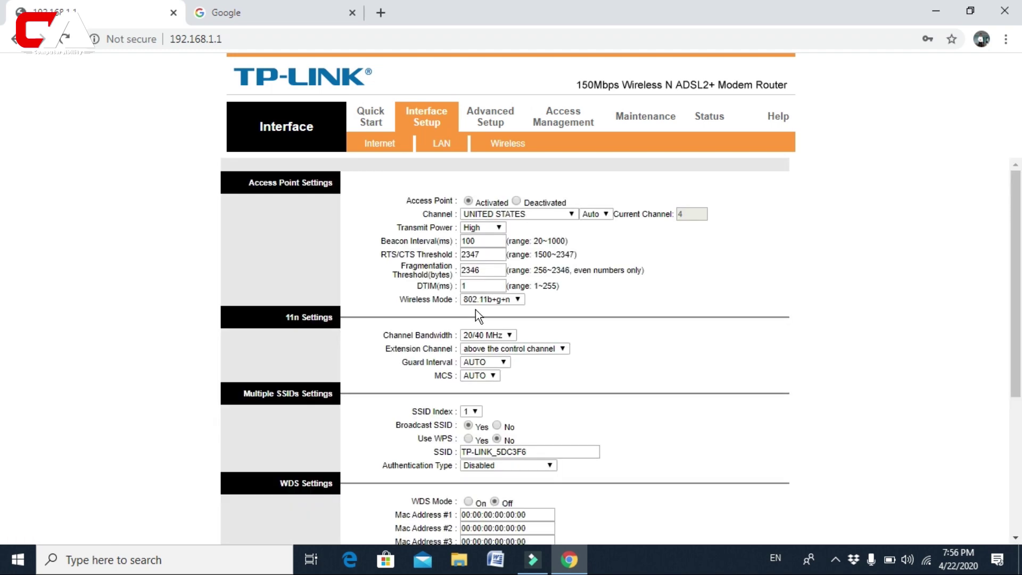
scroll(504, 332, down, 3)
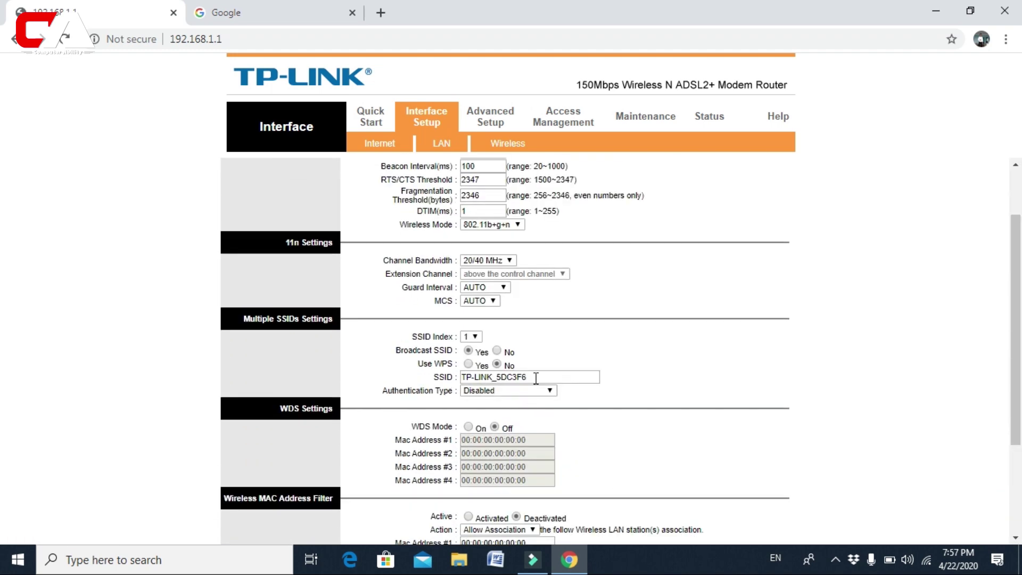
- Replace the SSID TP-LINK_5DC3F6 with 'Computer Ability'
click(536, 378)
key(ctrl+a)
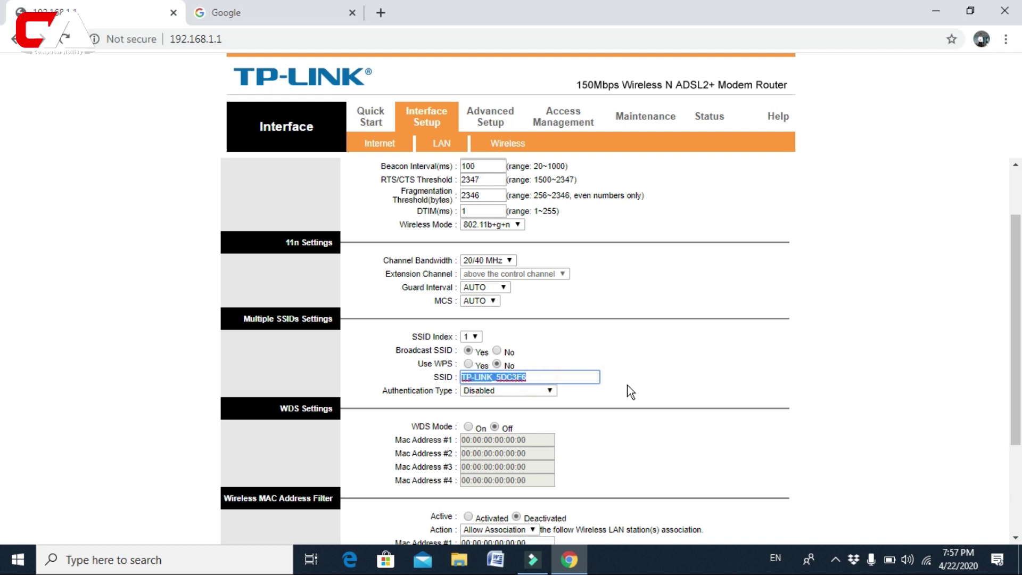
text(Comp)
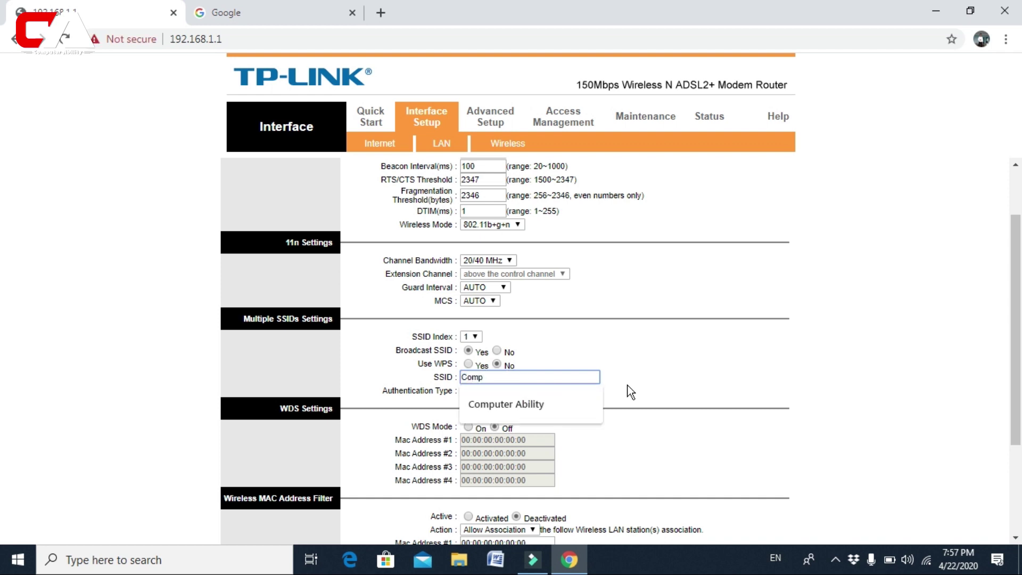
click(575, 407)
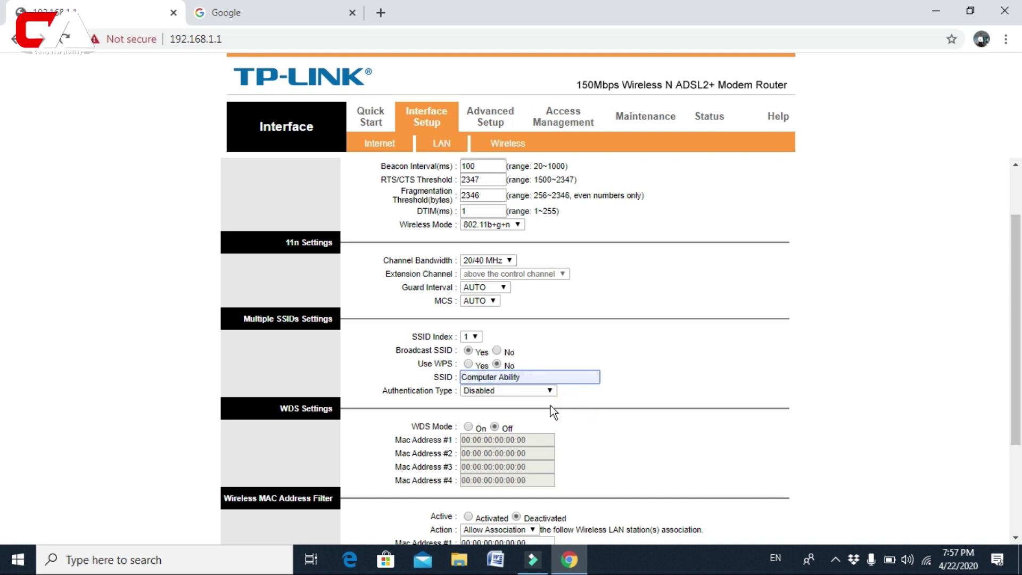
click(479, 396)
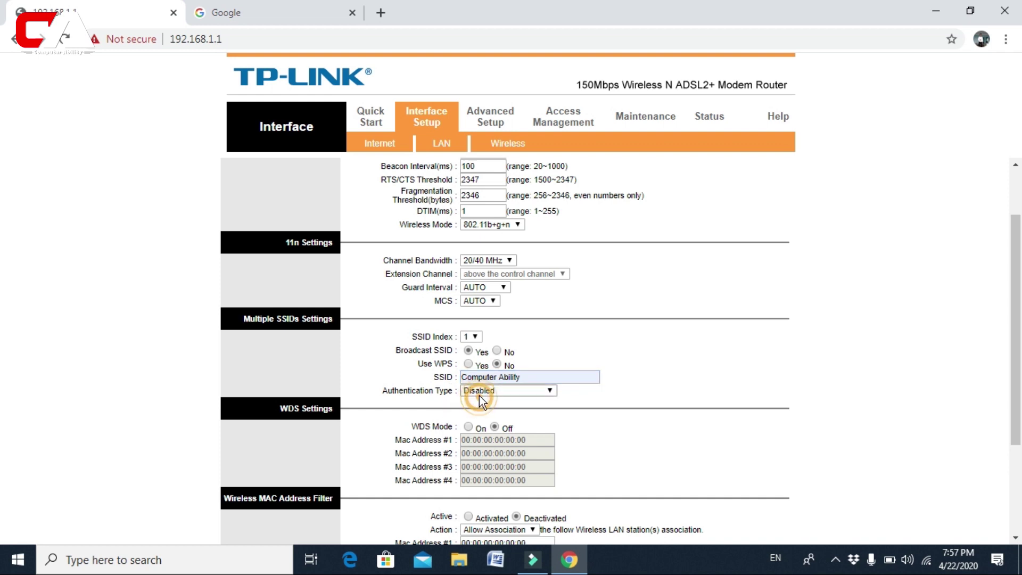
- Set authentication to WPA-PSK/WPA2-PSK and enter the new pre-shared key
click(487, 454)
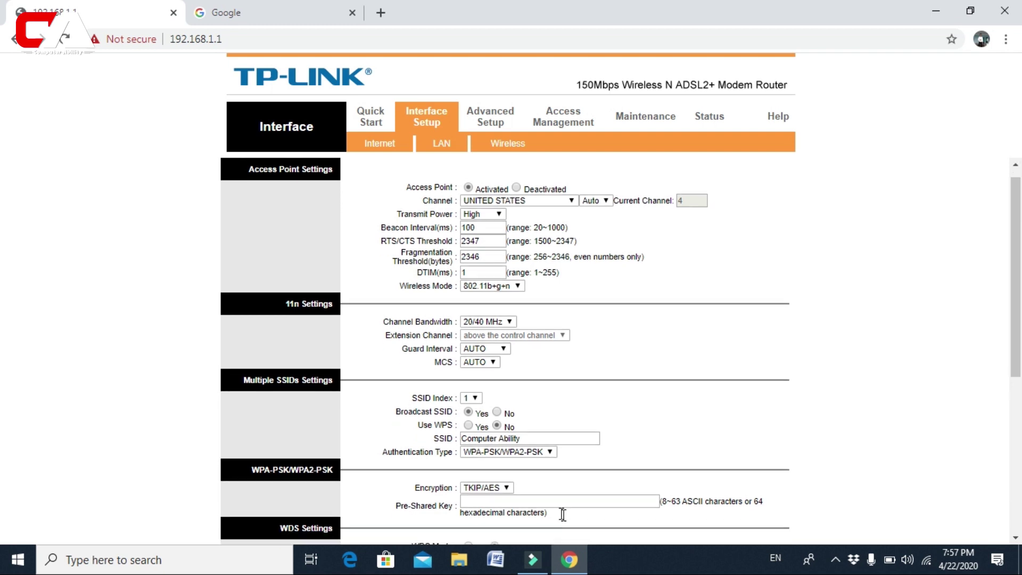
scroll(559, 511, down, 1)
click(484, 439)
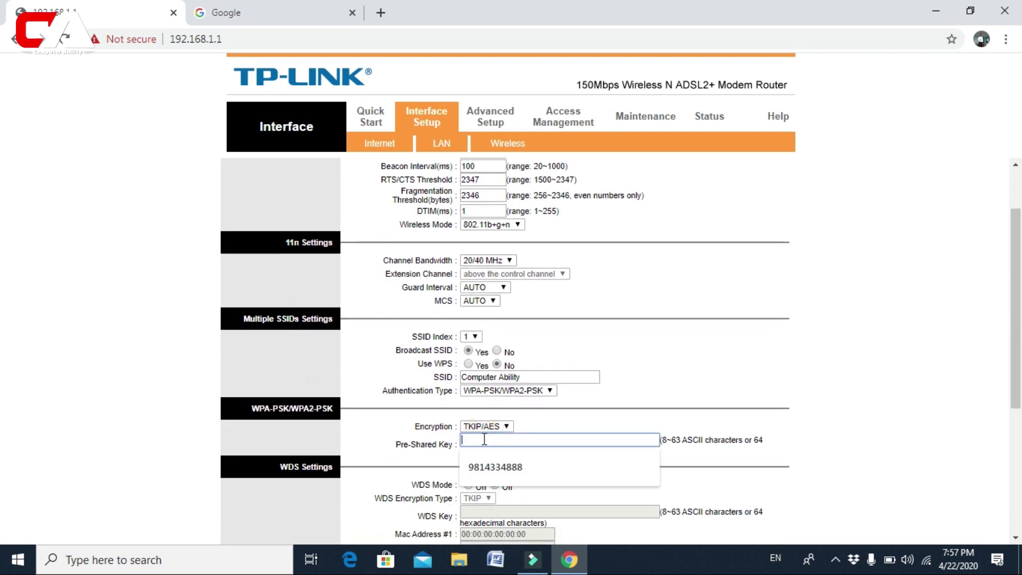
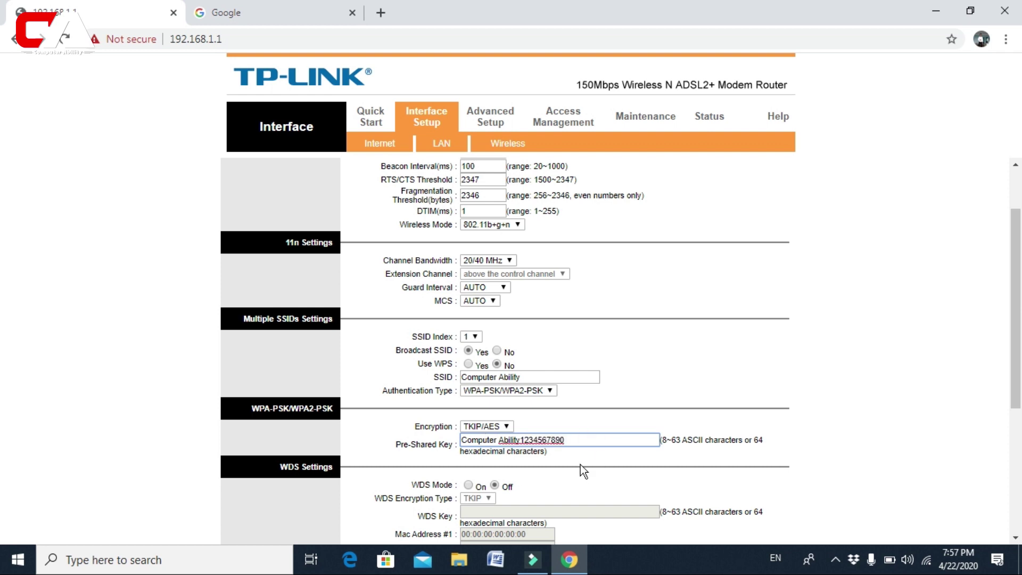
scroll(581, 464, down, 1)
scroll(582, 471, down, 2)
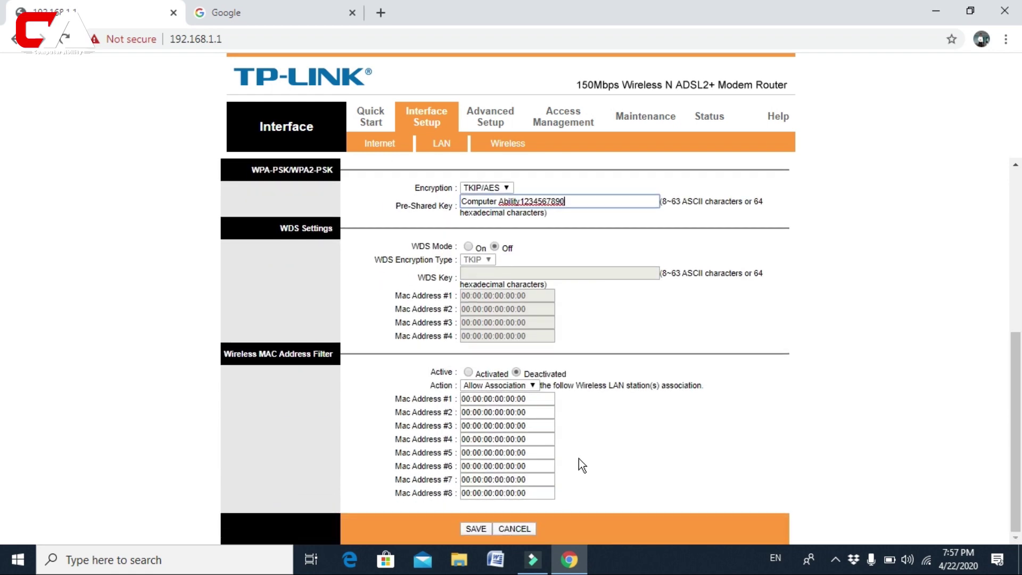
- Save the new SSID and WPA2-PSK security settings to the router
click(467, 528)
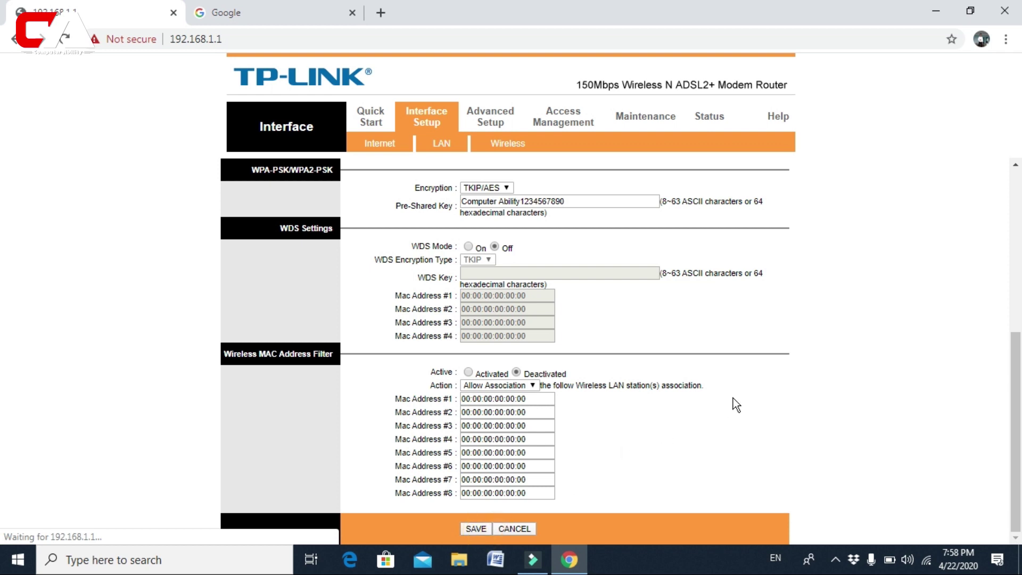
- Start connecting the PC to the secured 'Computer Ability' Wi-Fi network from the taskbar network list
click(928, 561)
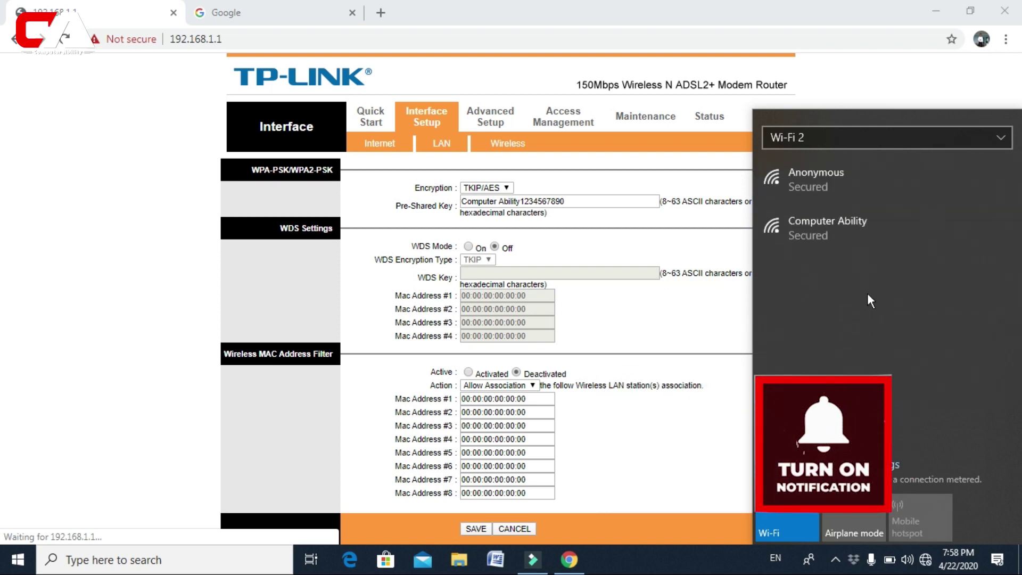
click(869, 244)
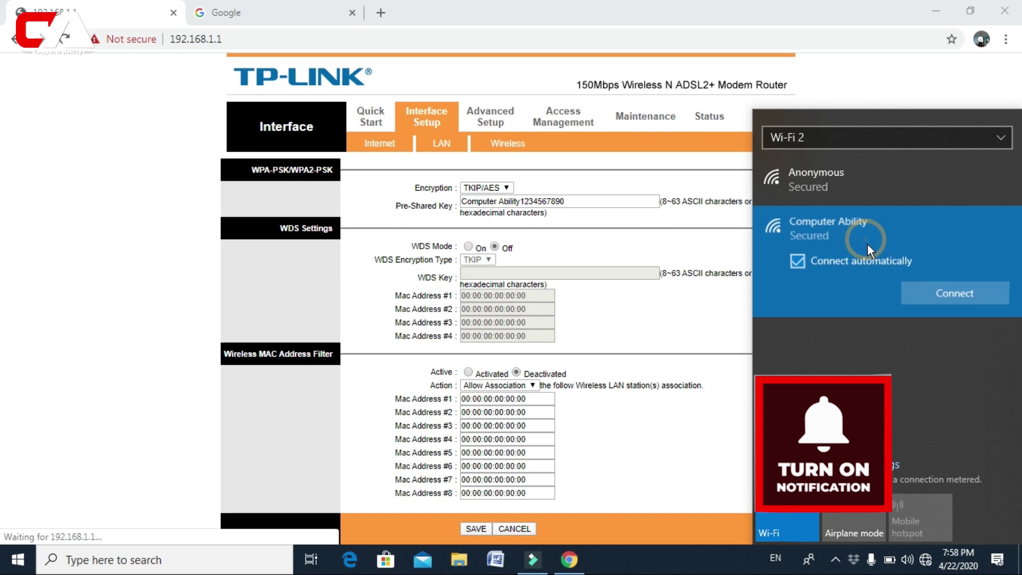
click(933, 298)
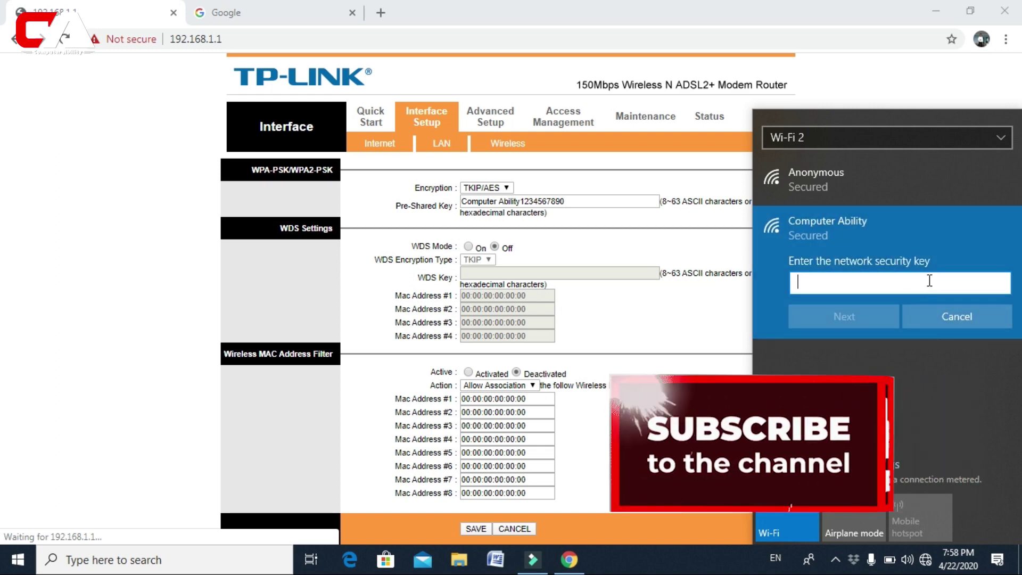